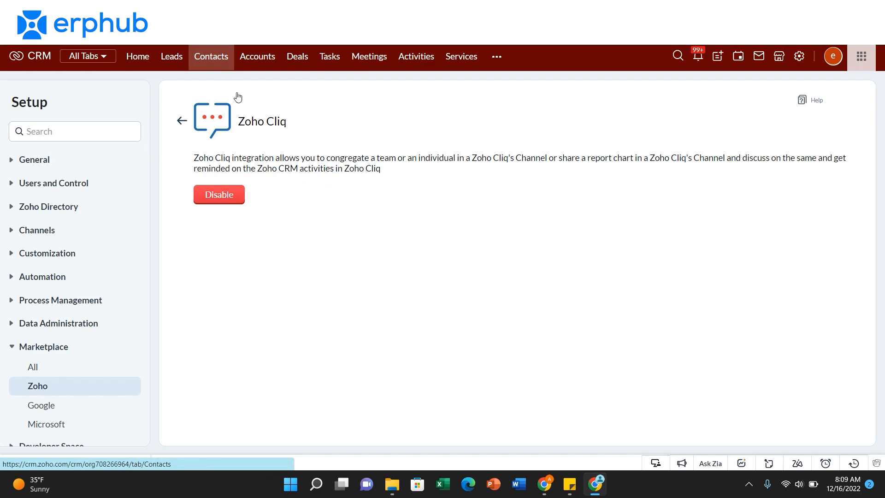
Open the most recently created contact record and choose to share it via Zoho Cliq
left_click(211, 56)
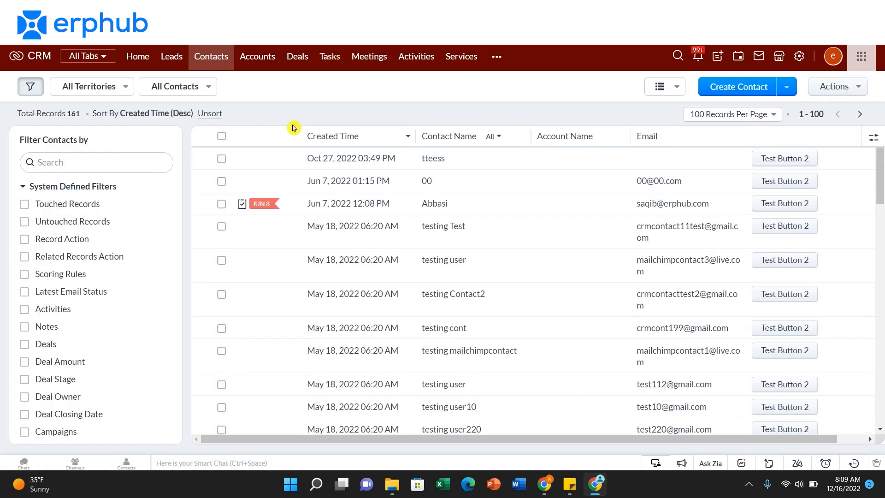
left_click(429, 161)
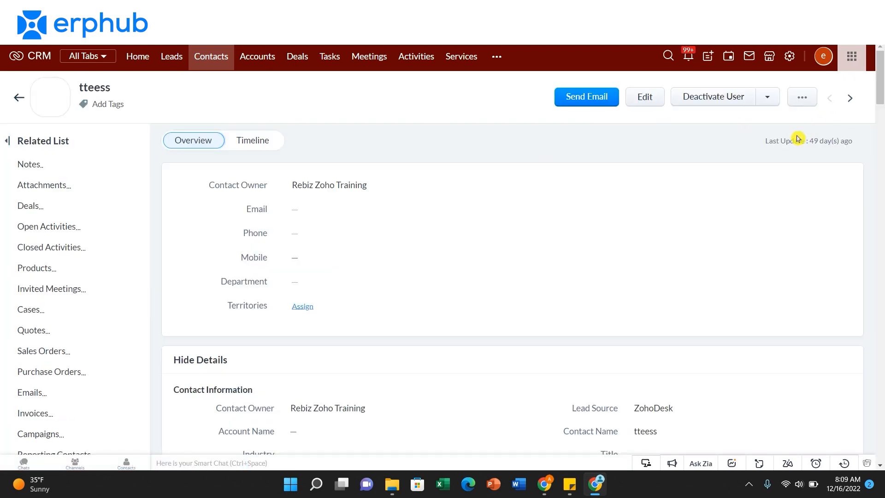
left_click(811, 98)
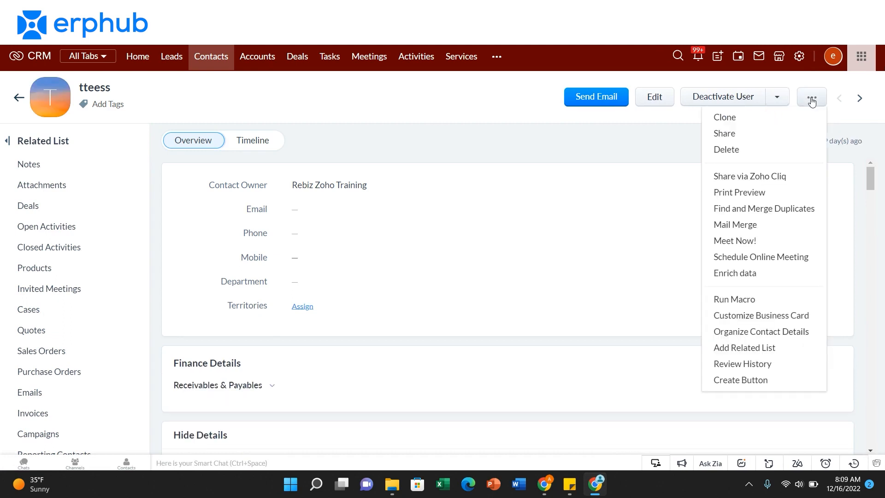
left_click(779, 179)
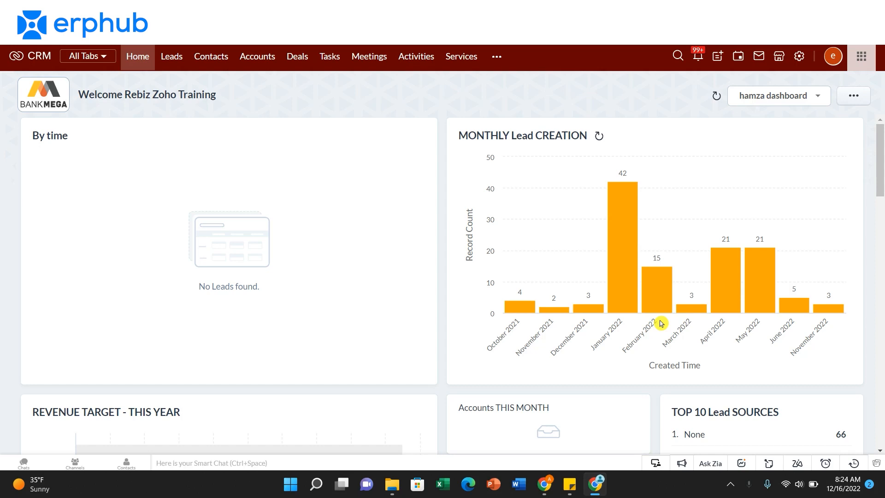
Create a new workflow rule named "testing" for the Deals module
left_click(800, 62)
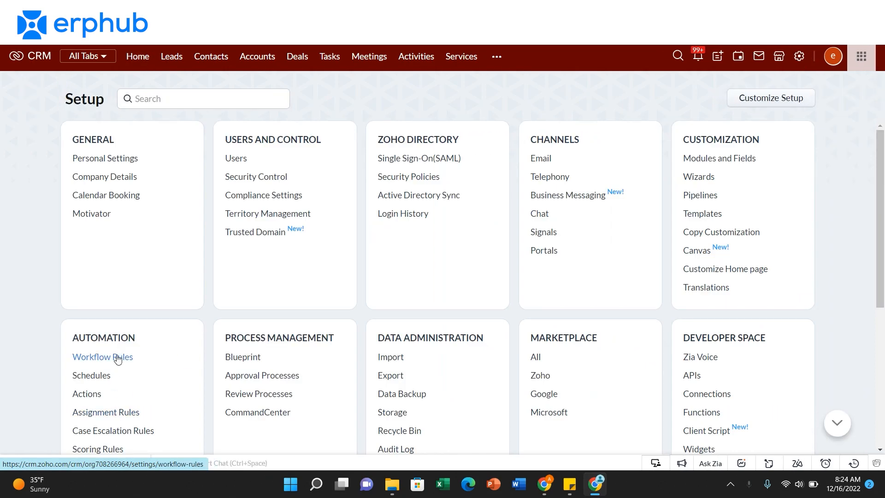
left_click(102, 357)
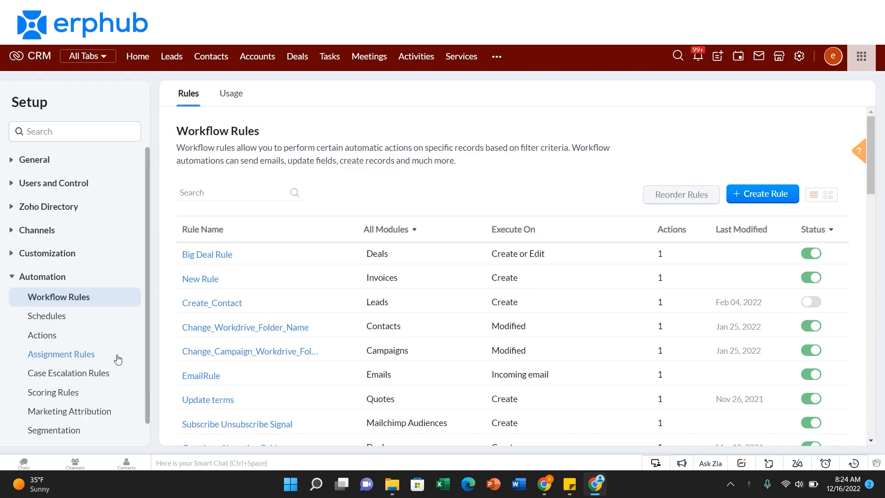
left_click(766, 197)
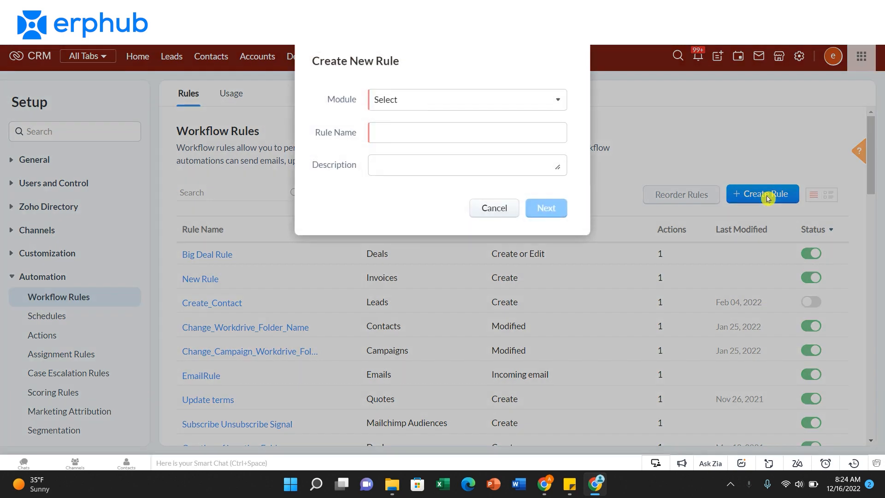
left_click(441, 110)
type("deals")
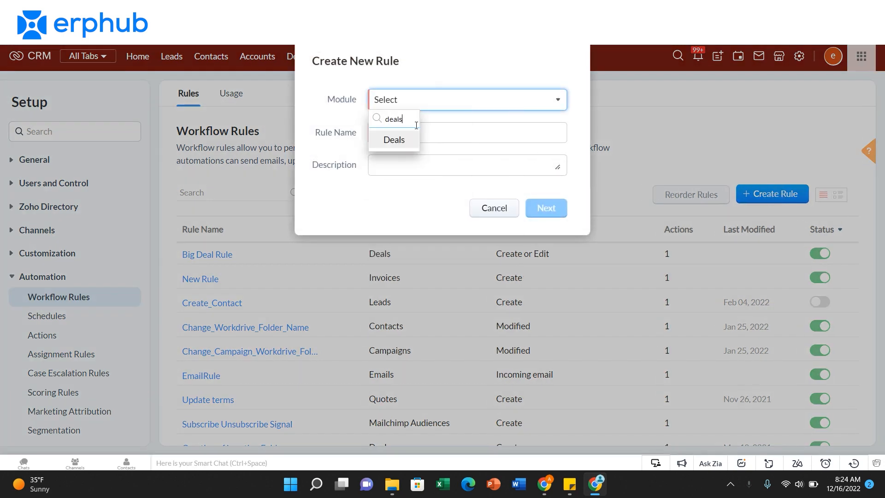
left_click(394, 140)
left_click(423, 133)
type("testing")
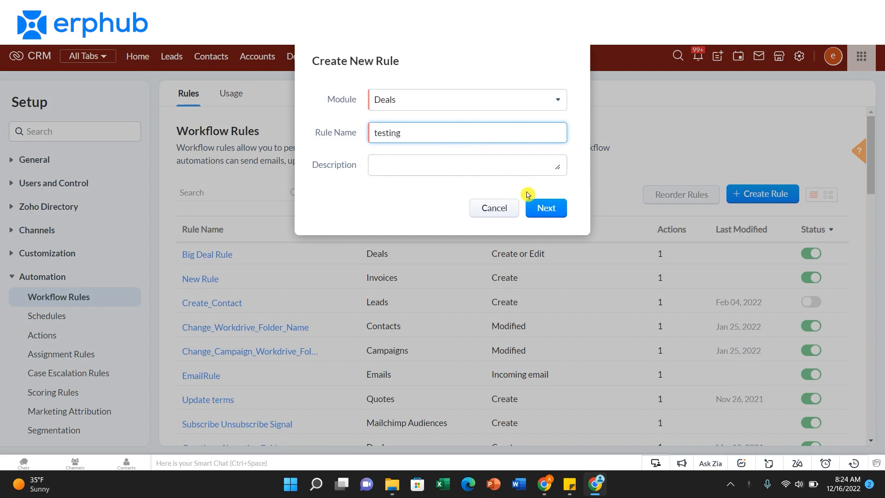
left_click(551, 212)
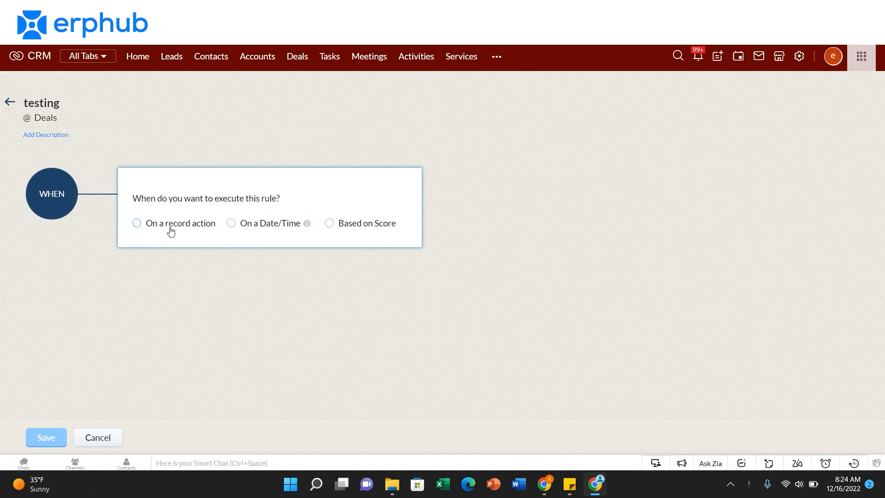
Set the rule to execute on a record action, when specific fields are modified in an edit
left_click(171, 230)
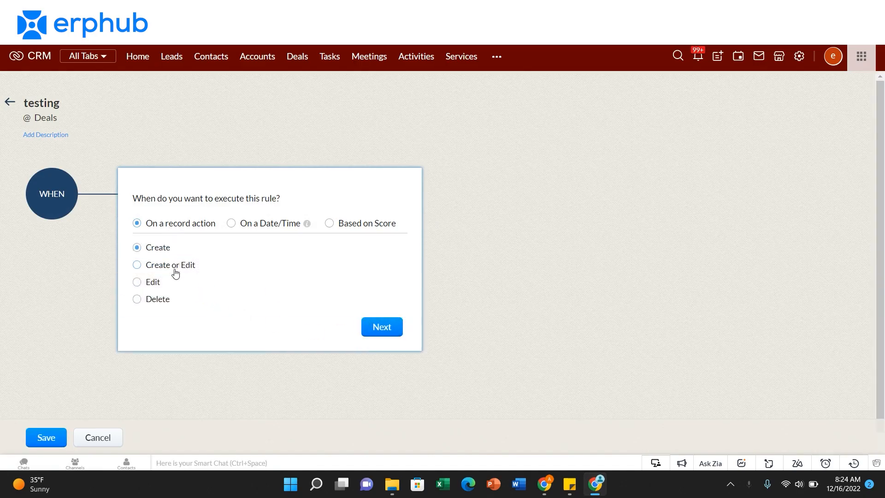
left_click(151, 282)
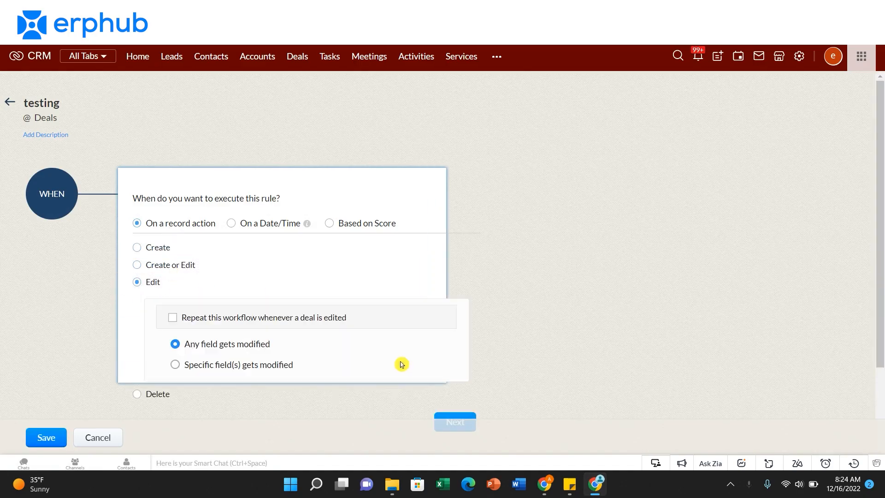
left_click(202, 365)
scroll(202, 367, "down", 3)
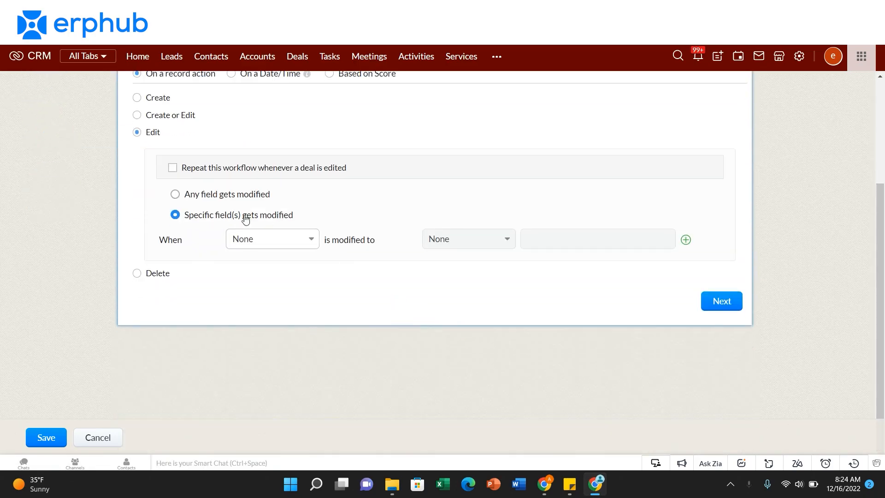
Make the rule trigger when Stage is modified to the value Closed Won
left_click(273, 240)
type("stage")
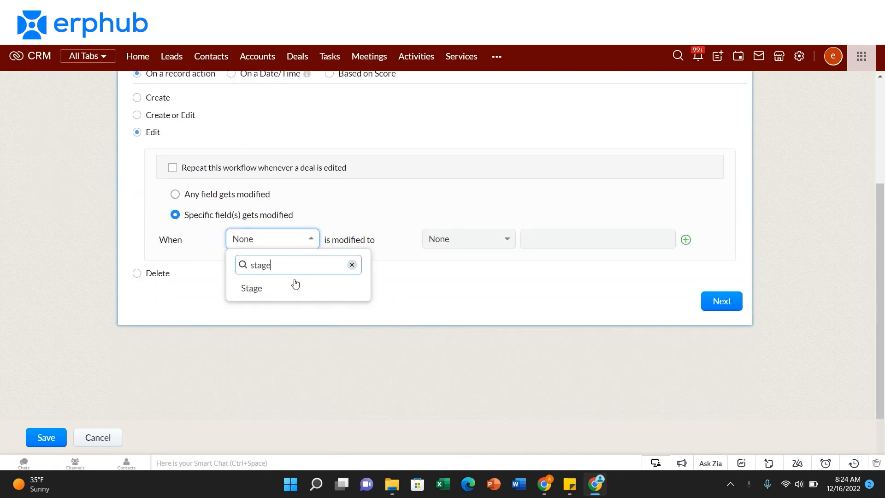
left_click(265, 293)
left_click(481, 242)
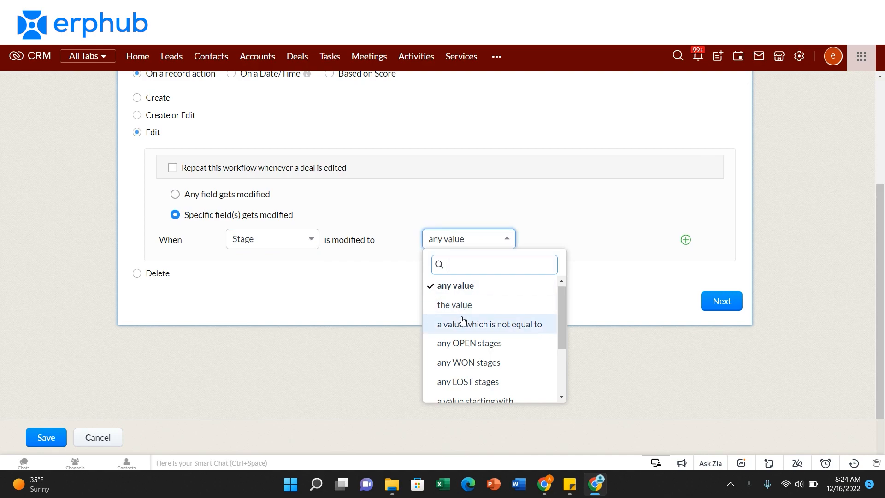
left_click(458, 304)
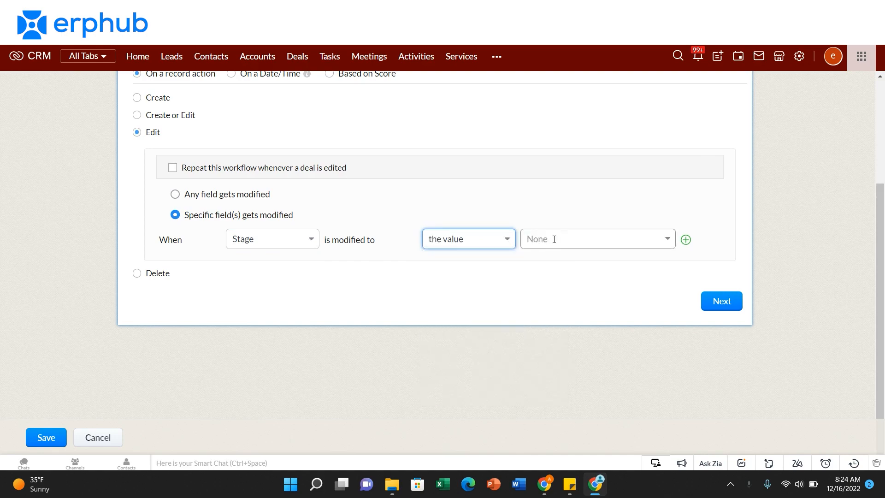
left_click(554, 239)
type("closed")
left_click(558, 282)
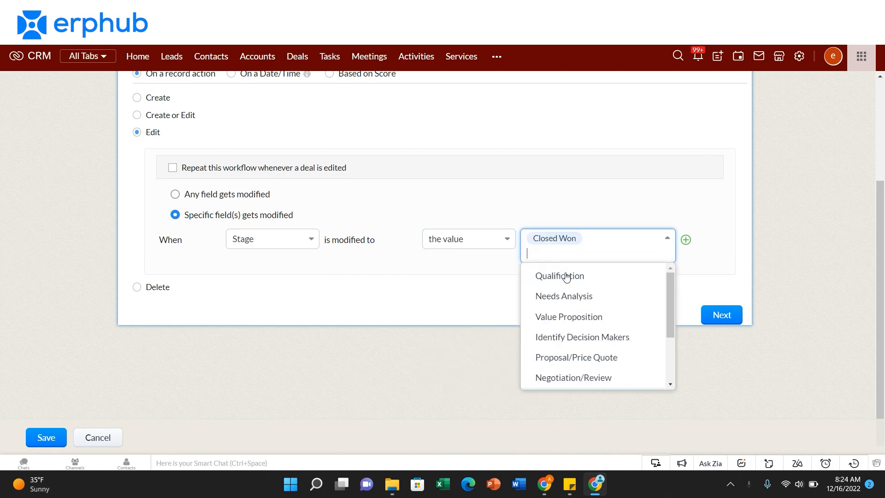
left_click(736, 322)
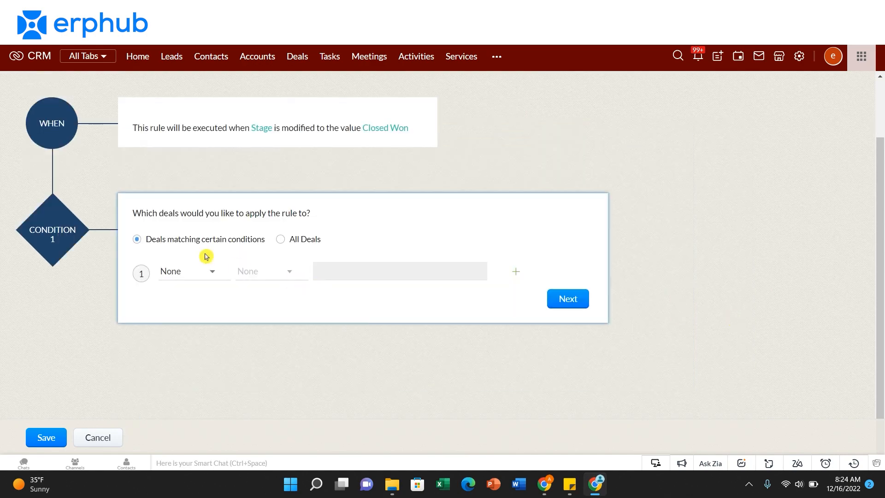
Limit the rule to deals matching the condition Stage is Closed Won
left_click(197, 276)
type("stage")
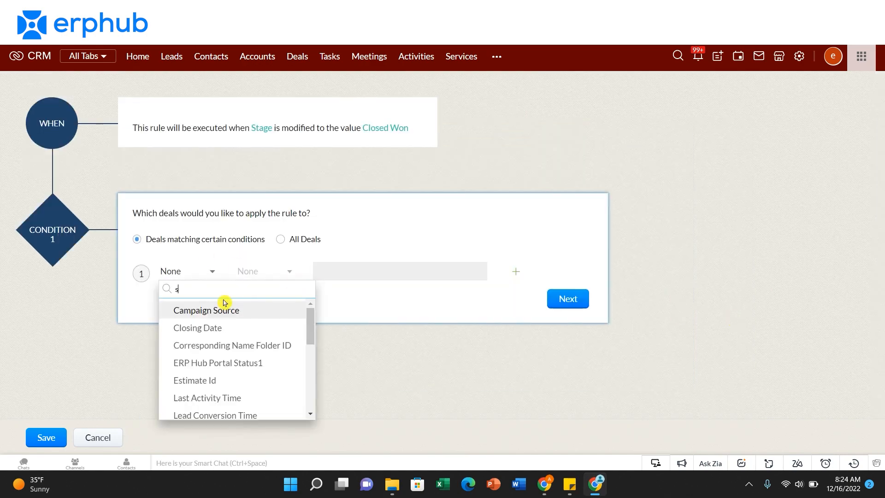
left_click(184, 310)
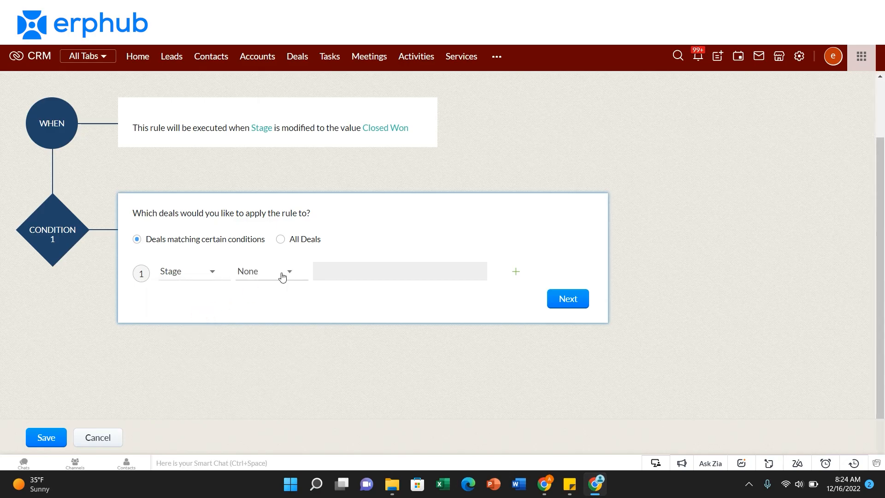
left_click(279, 275)
left_click(283, 336)
left_click(367, 276)
type("closed")
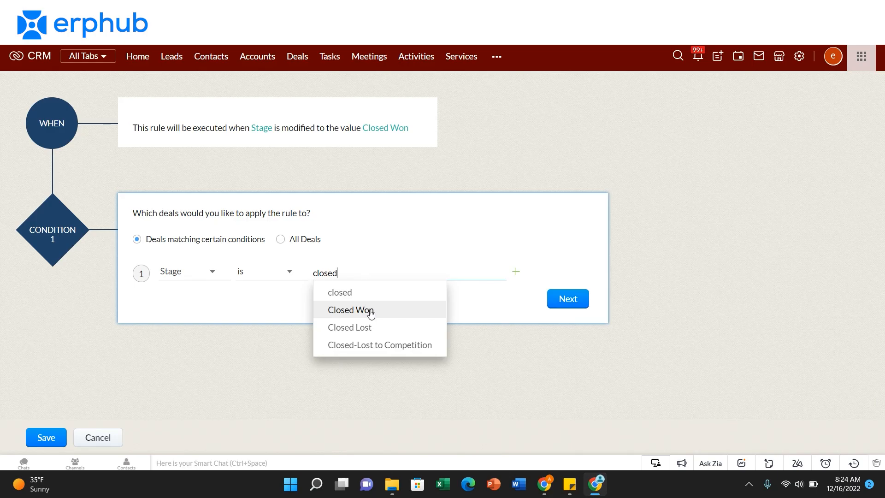
left_click(376, 314)
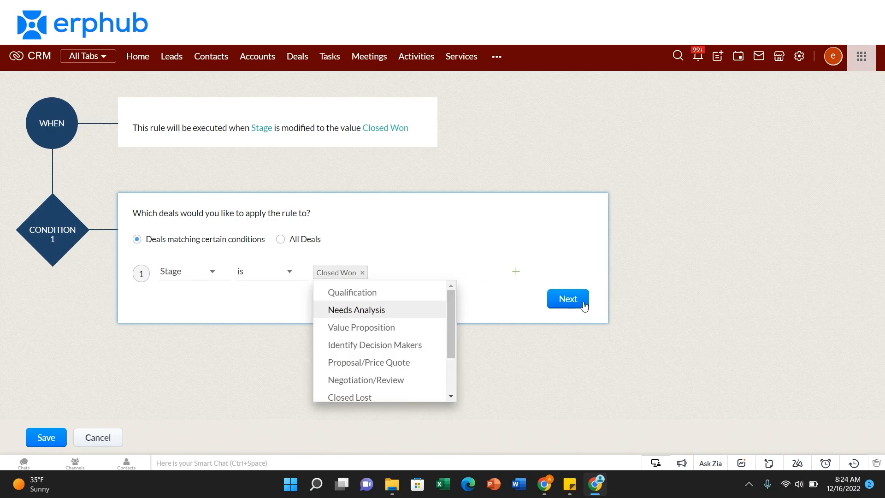
left_click(581, 302)
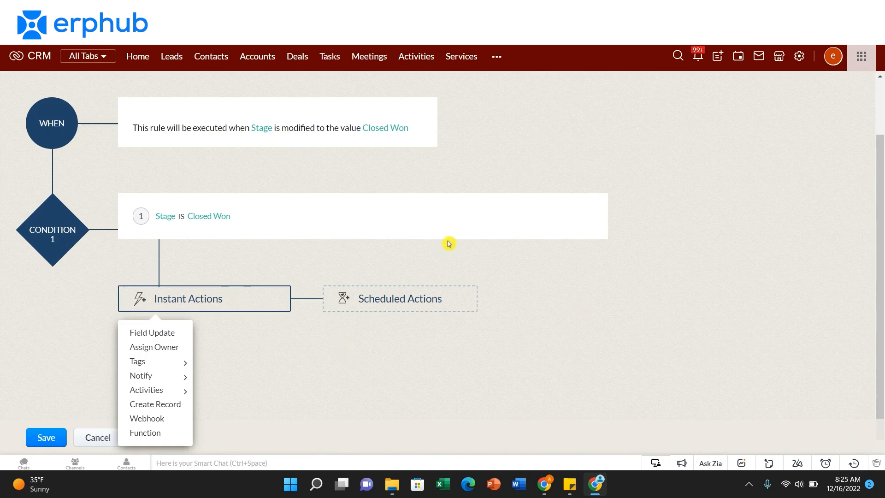
Add an instant notification via Zoho Cliq and begin its message with # to insert a merge field
mouse_move(164, 380)
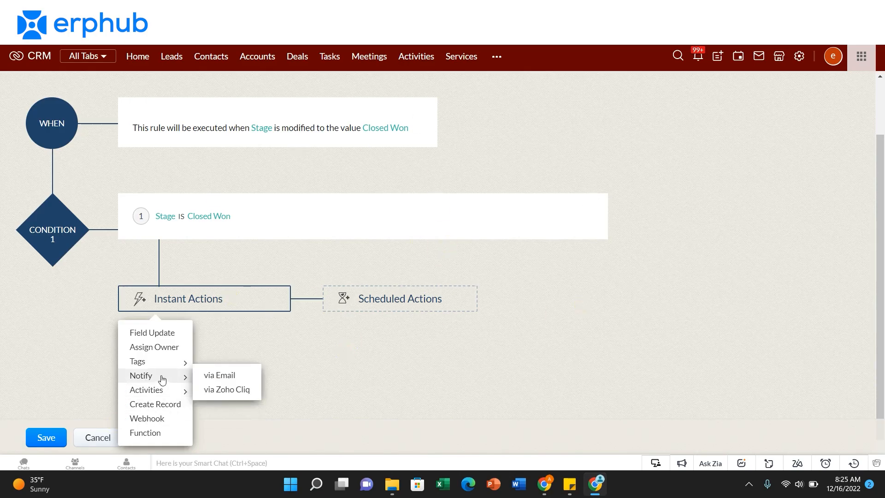
left_click(226, 392)
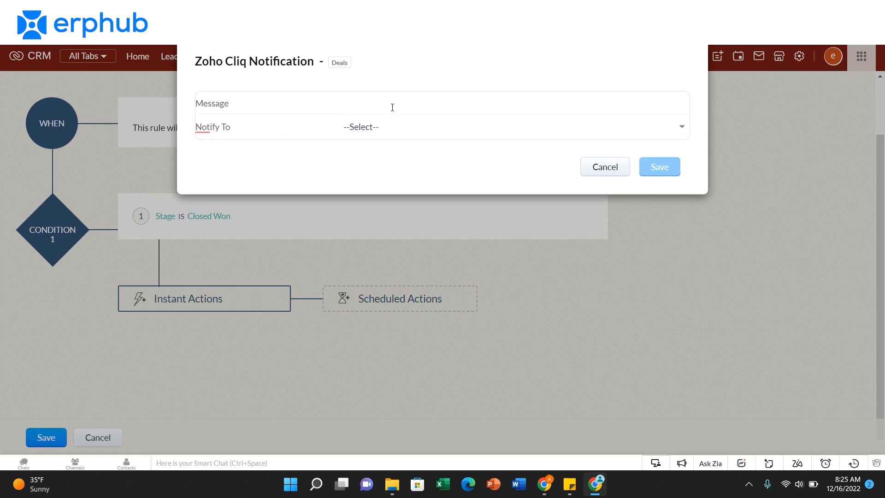
type("#")
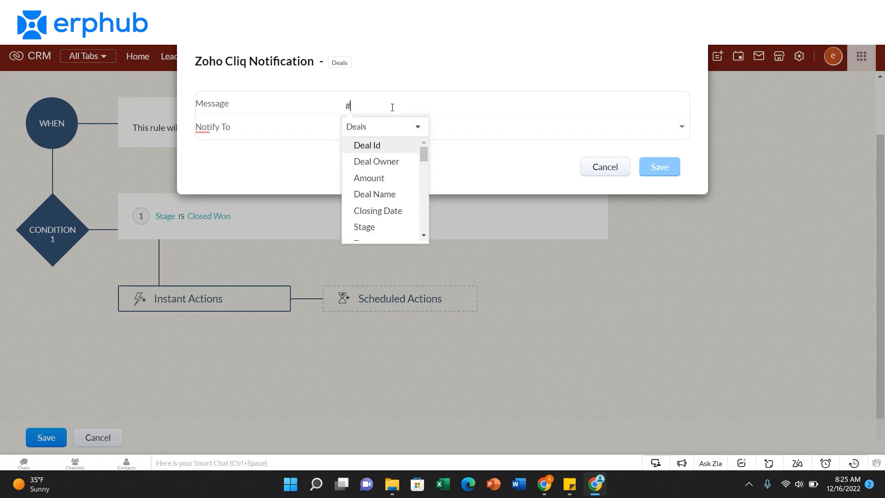
Examine the modules and deal fields offered for the message, and the recipient types the Zoho Cliq notification can be sent to
left_click(419, 129)
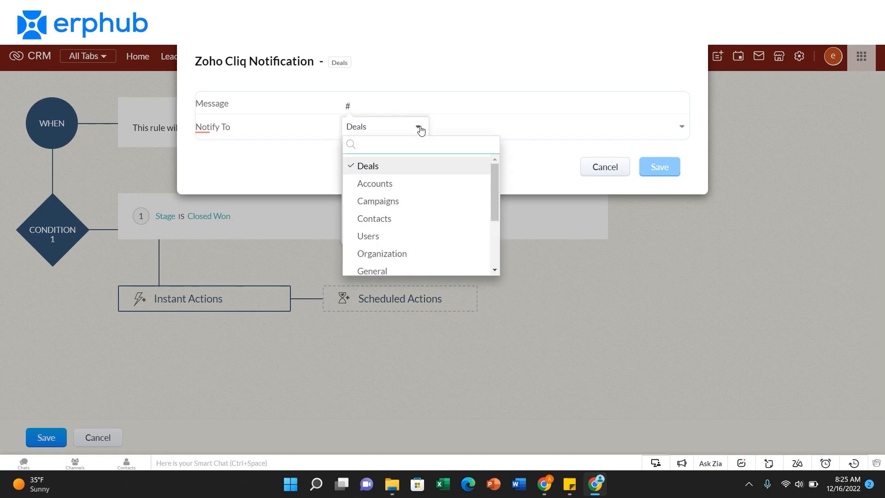
left_click_drag(494, 192, 493, 146)
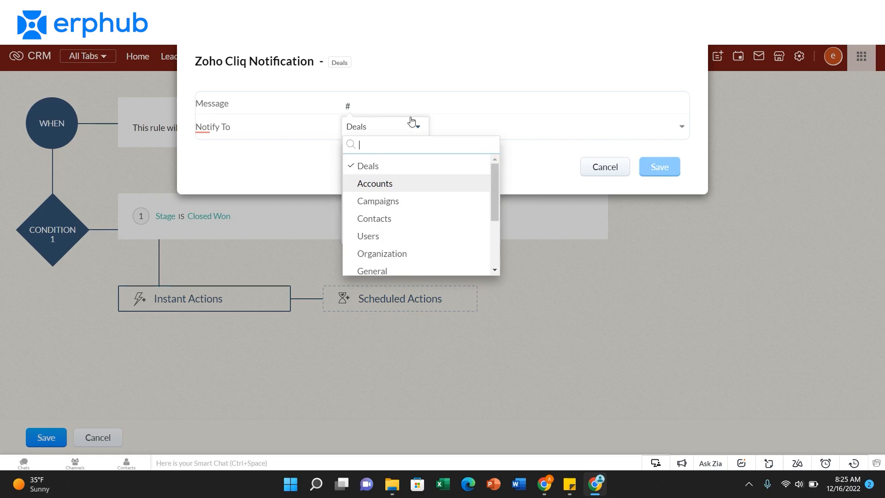
left_click(415, 125)
left_click(407, 134)
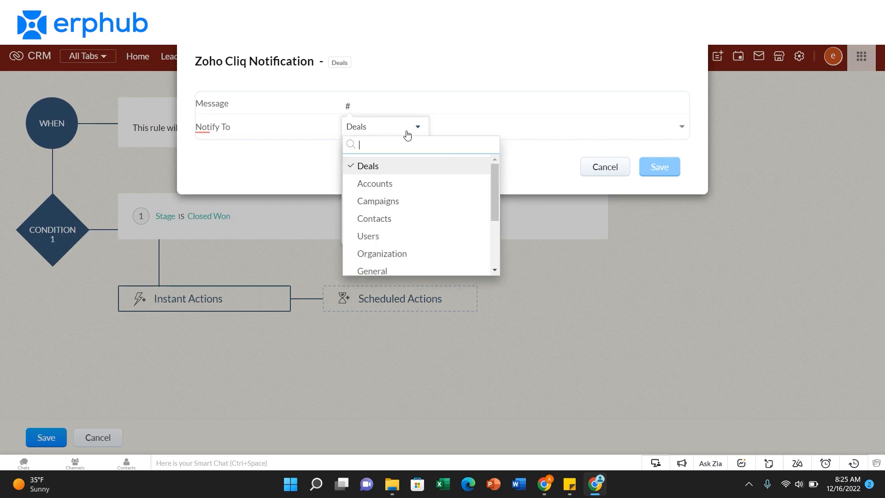
left_click(530, 131)
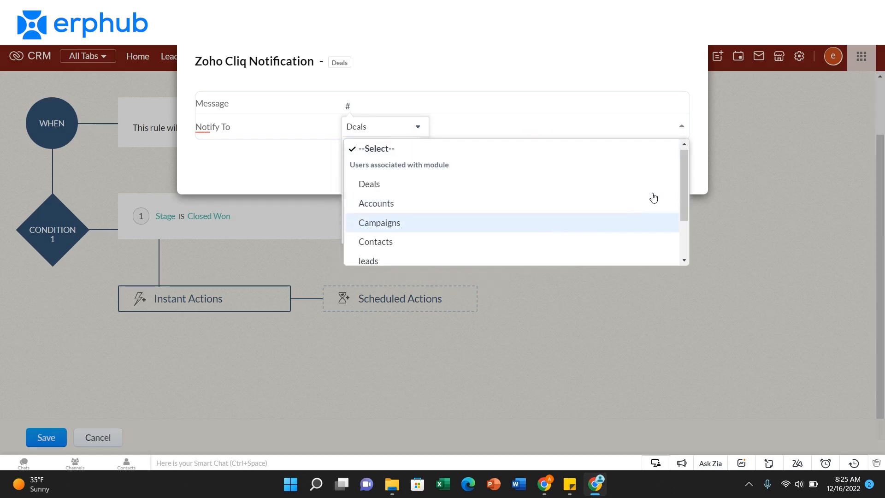
left_click_drag(685, 184, 684, 269)
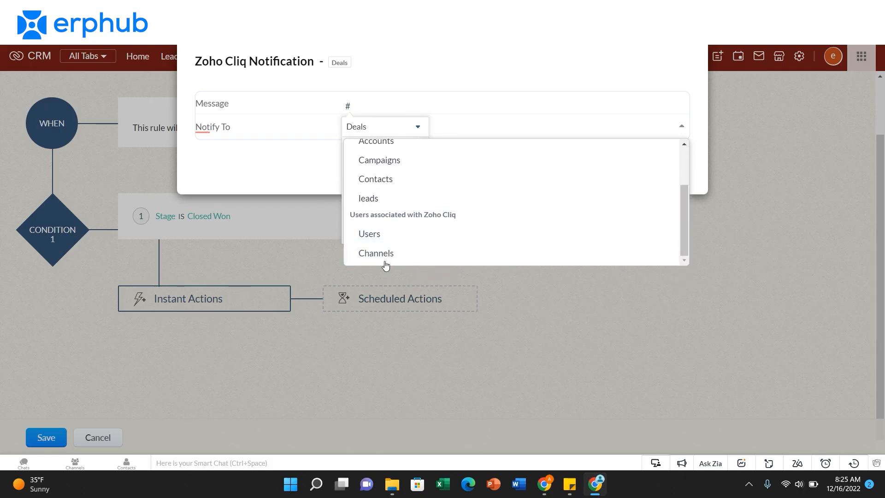
left_click(253, 164)
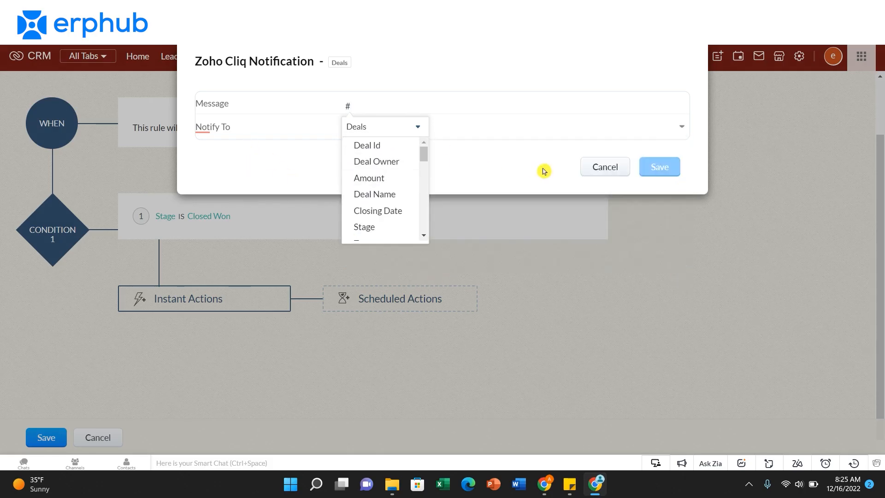
left_click_drag(424, 153, 429, 233)
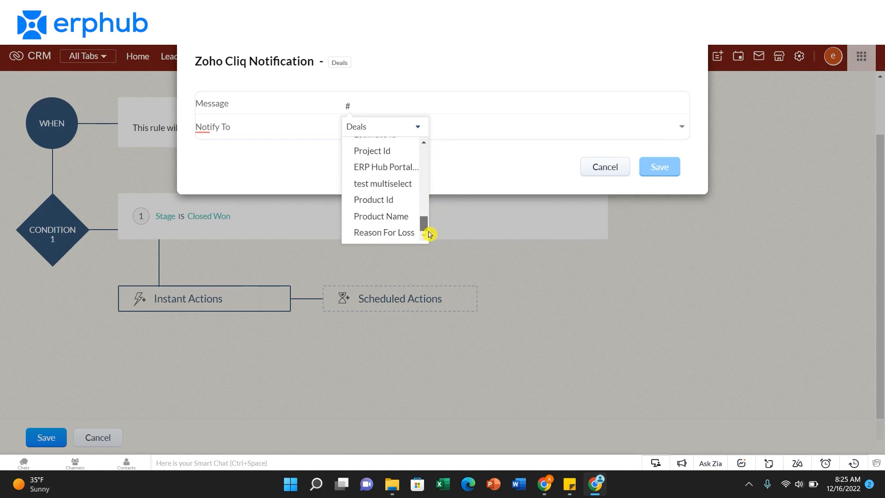
left_click(46, 437)
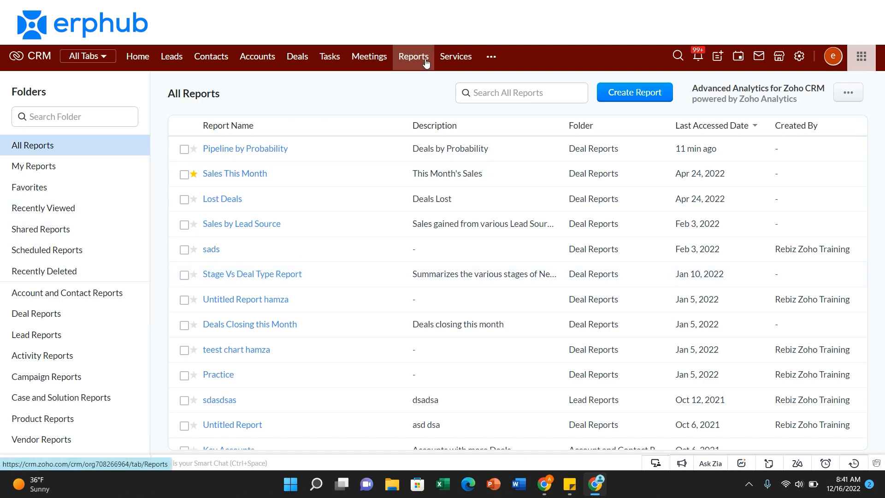
Create a new report scheduler from the scheduled reports and choose Top 10 Users as its report
left_click(81, 257)
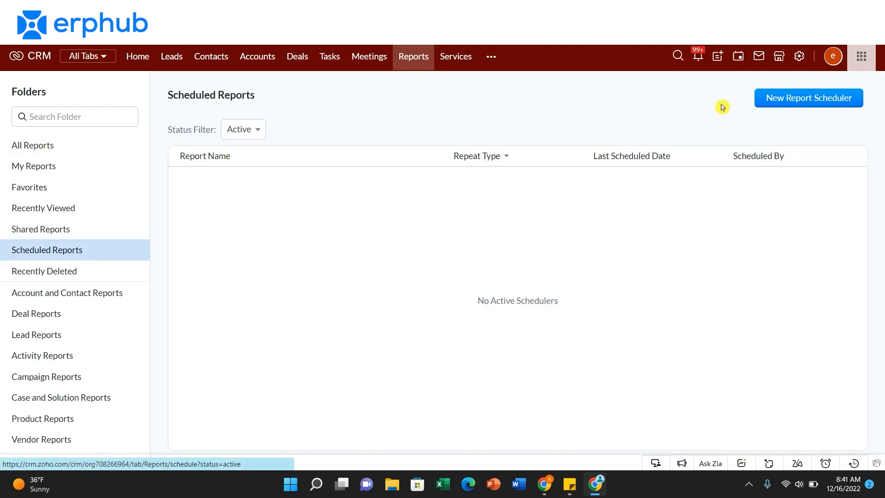
left_click(811, 103)
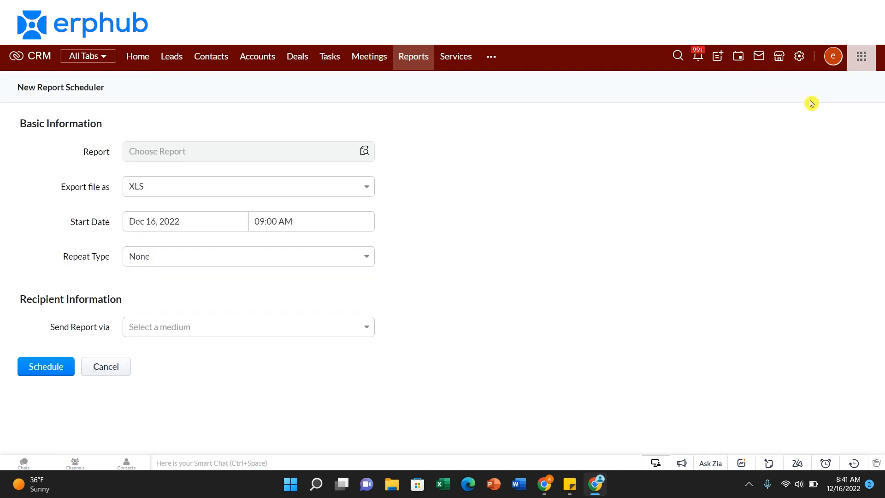
left_click(239, 160)
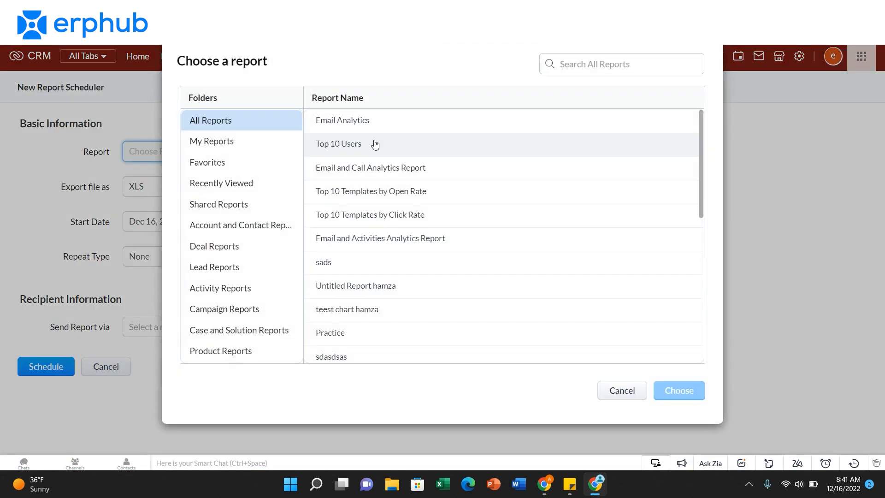
left_click(375, 146)
left_click(673, 390)
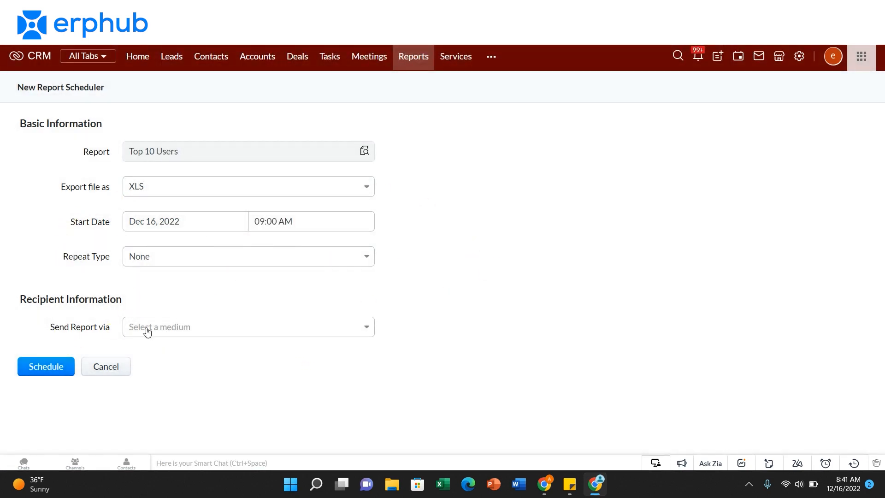
Set the scheduled report to be sent via Zoho Cliq and check the recipient types it can notify
left_click(233, 333)
left_click(169, 374)
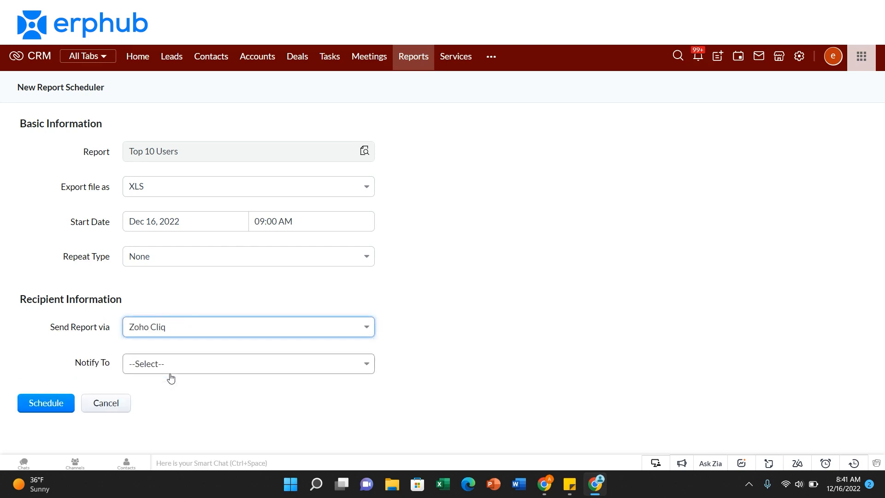
left_click(225, 364)
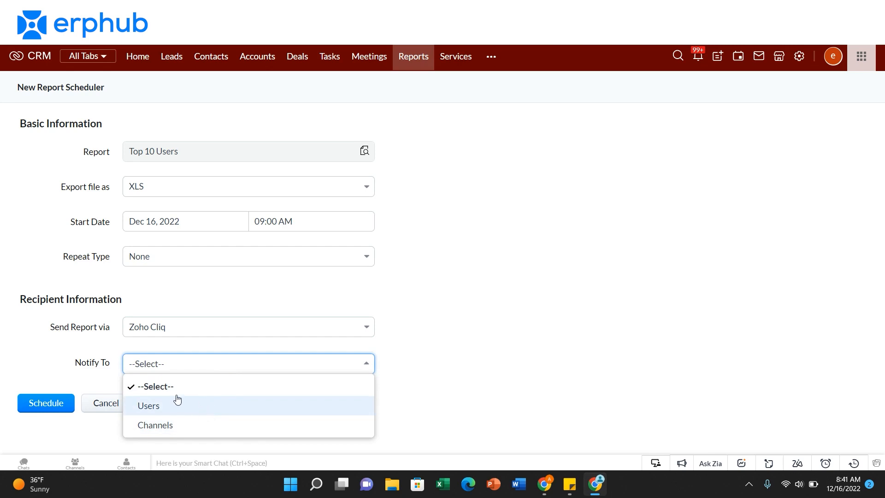
left_click(244, 369)
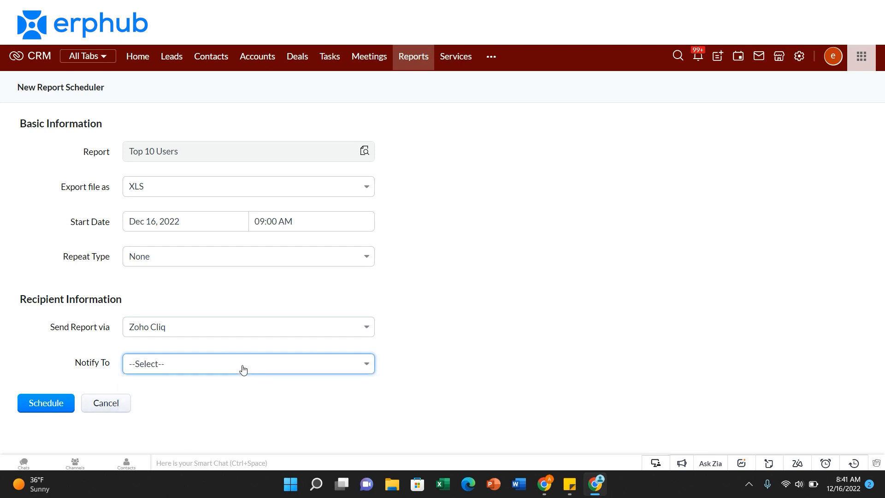